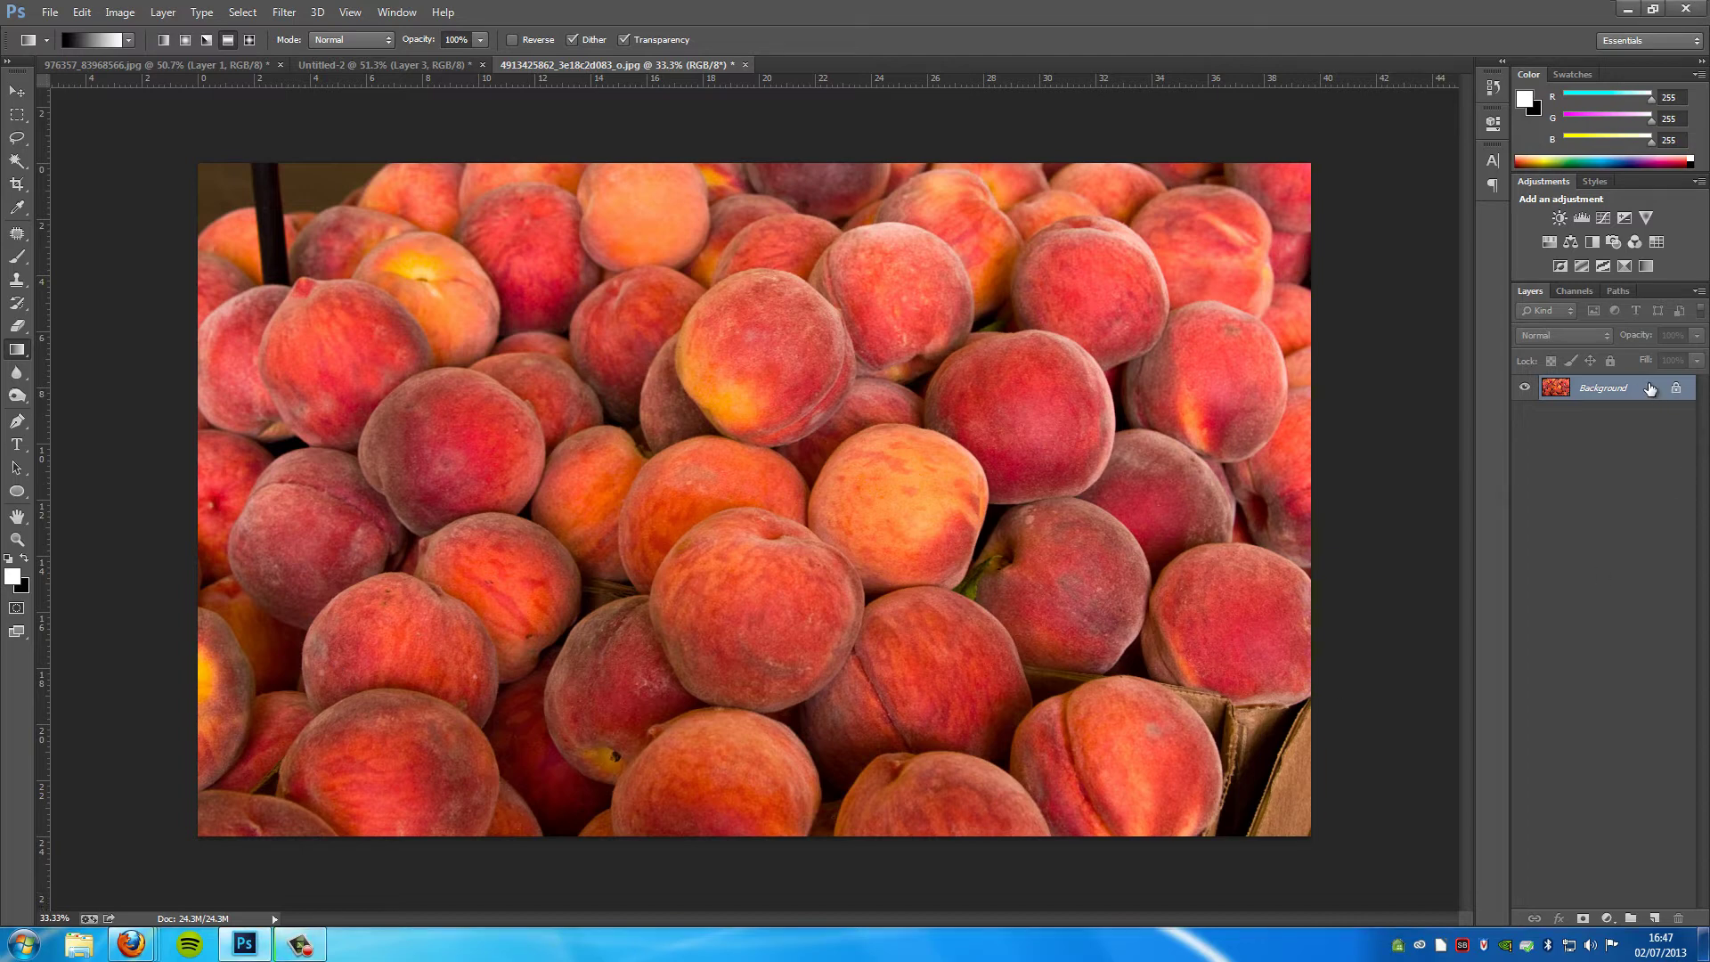
- Duplicate the background photo into Layer 1 and bring up the Filter menu's Blur list
{"action": "key", "text": "ctrl+j"}
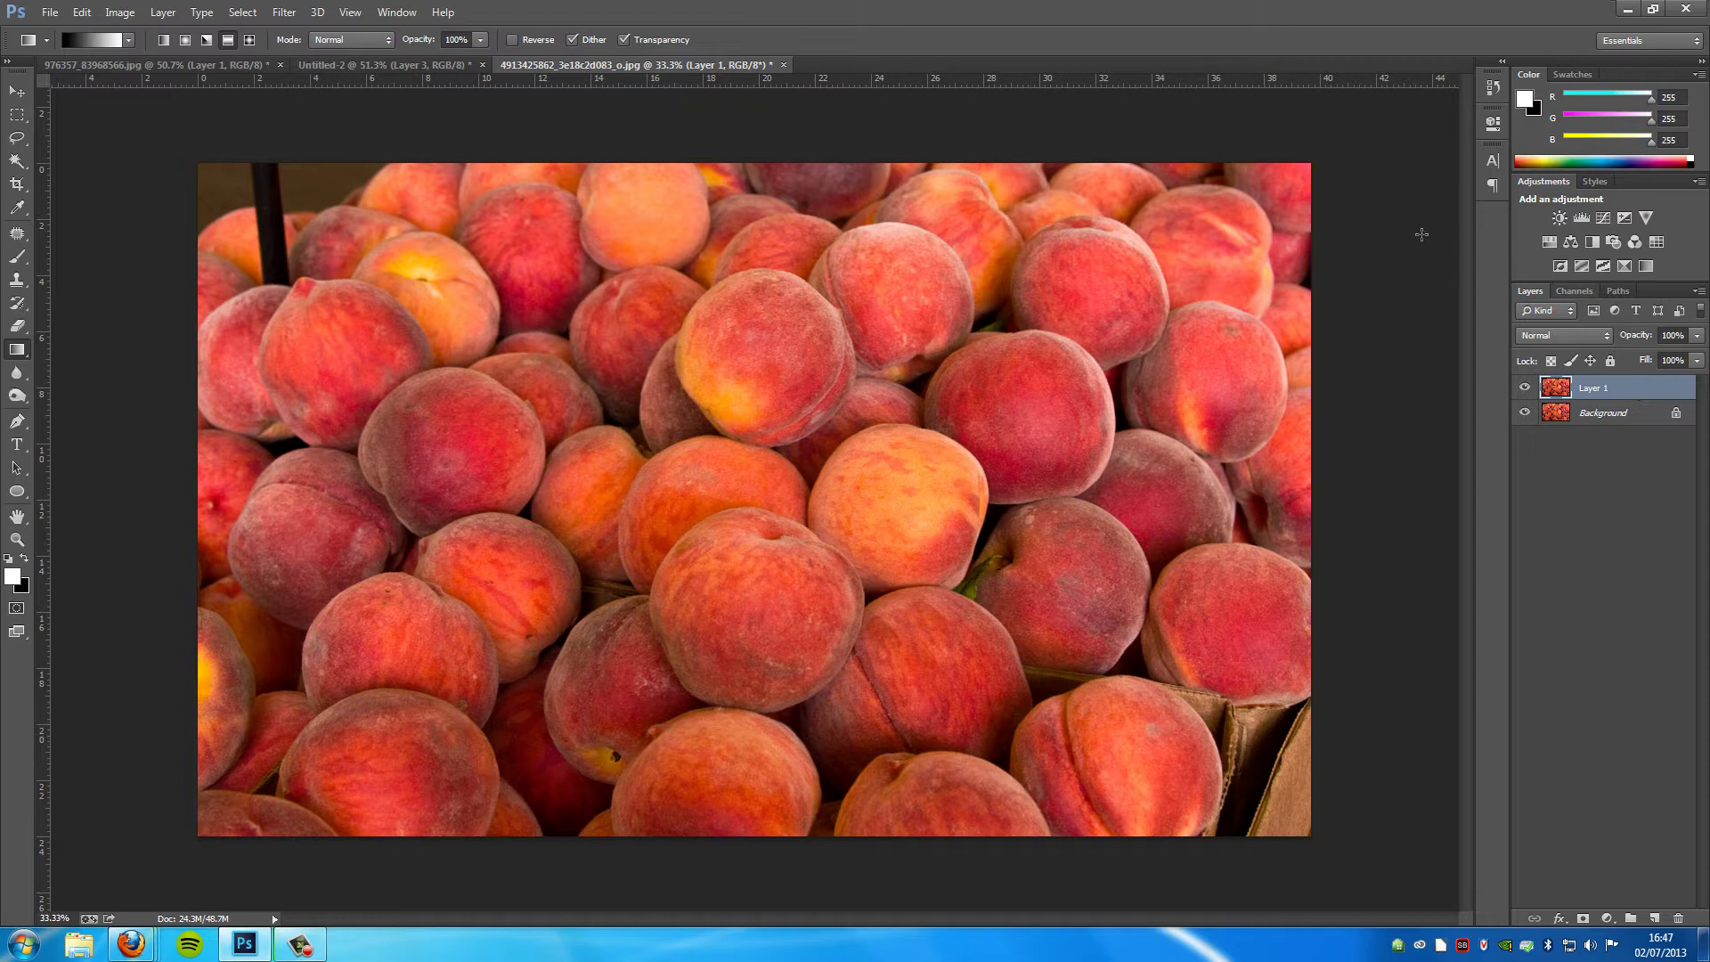
{"action": "left_click", "coordinate": [278, 14]}
{"action": "mouse_move", "coordinate": [292, 209]}
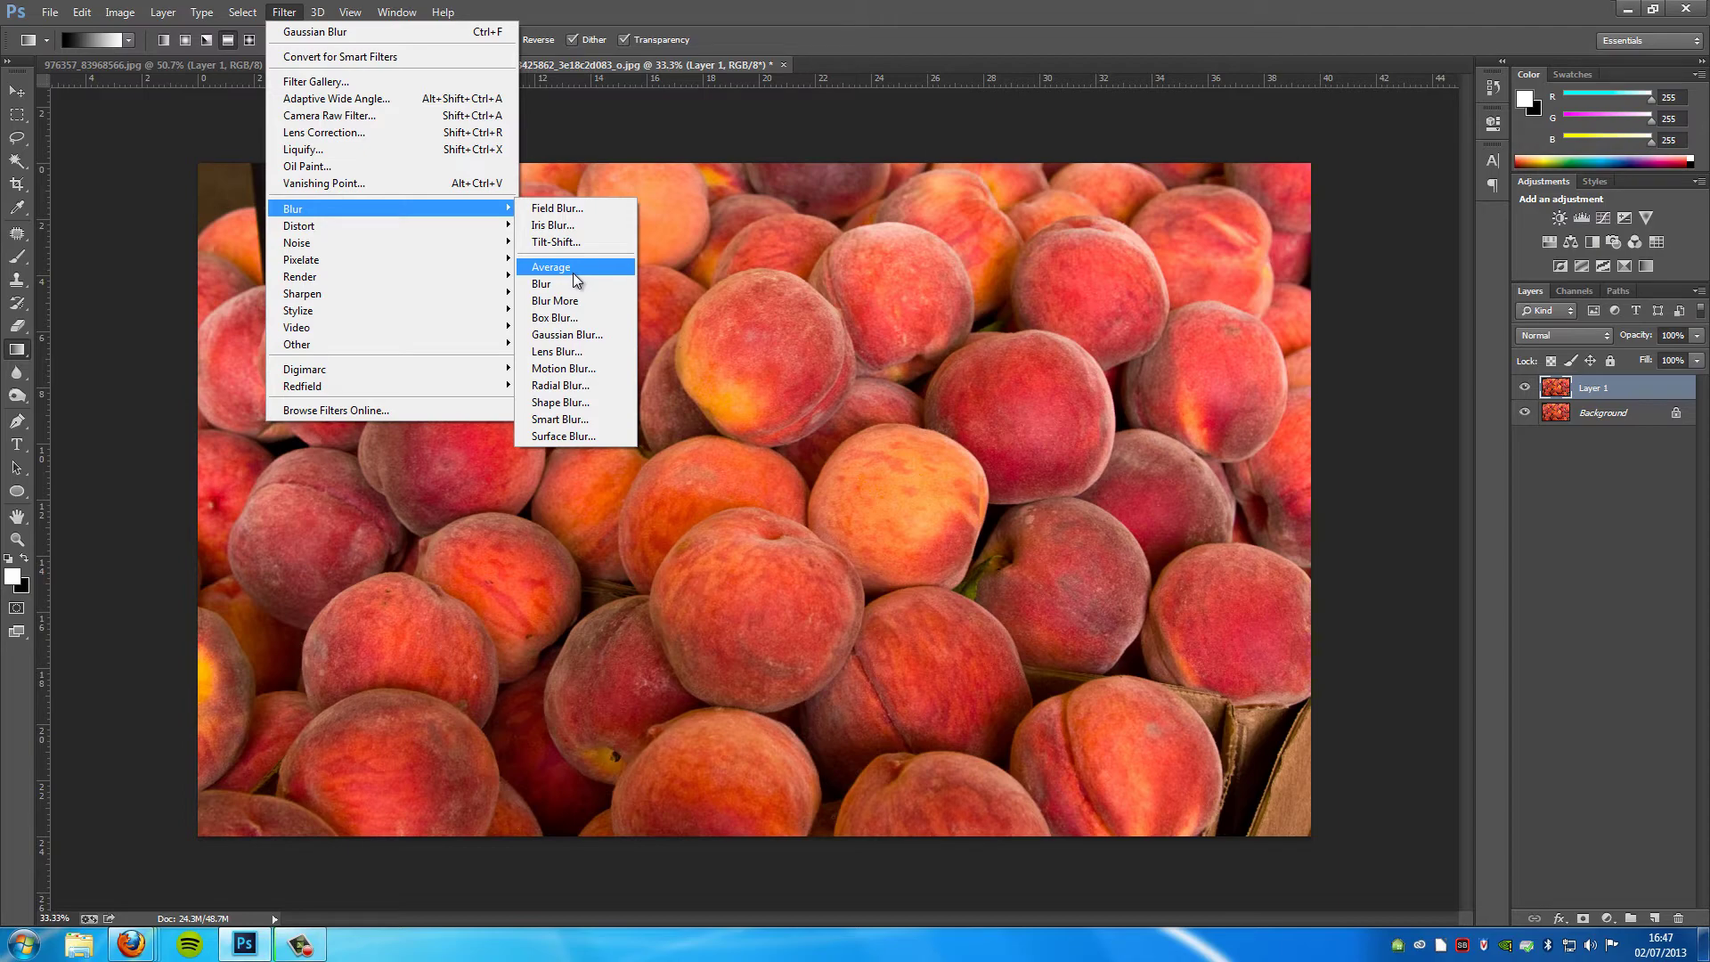
- Apply a Gaussian Blur with a 10.0-pixel radius to Layer 1
{"action": "left_click", "coordinate": [579, 335]}
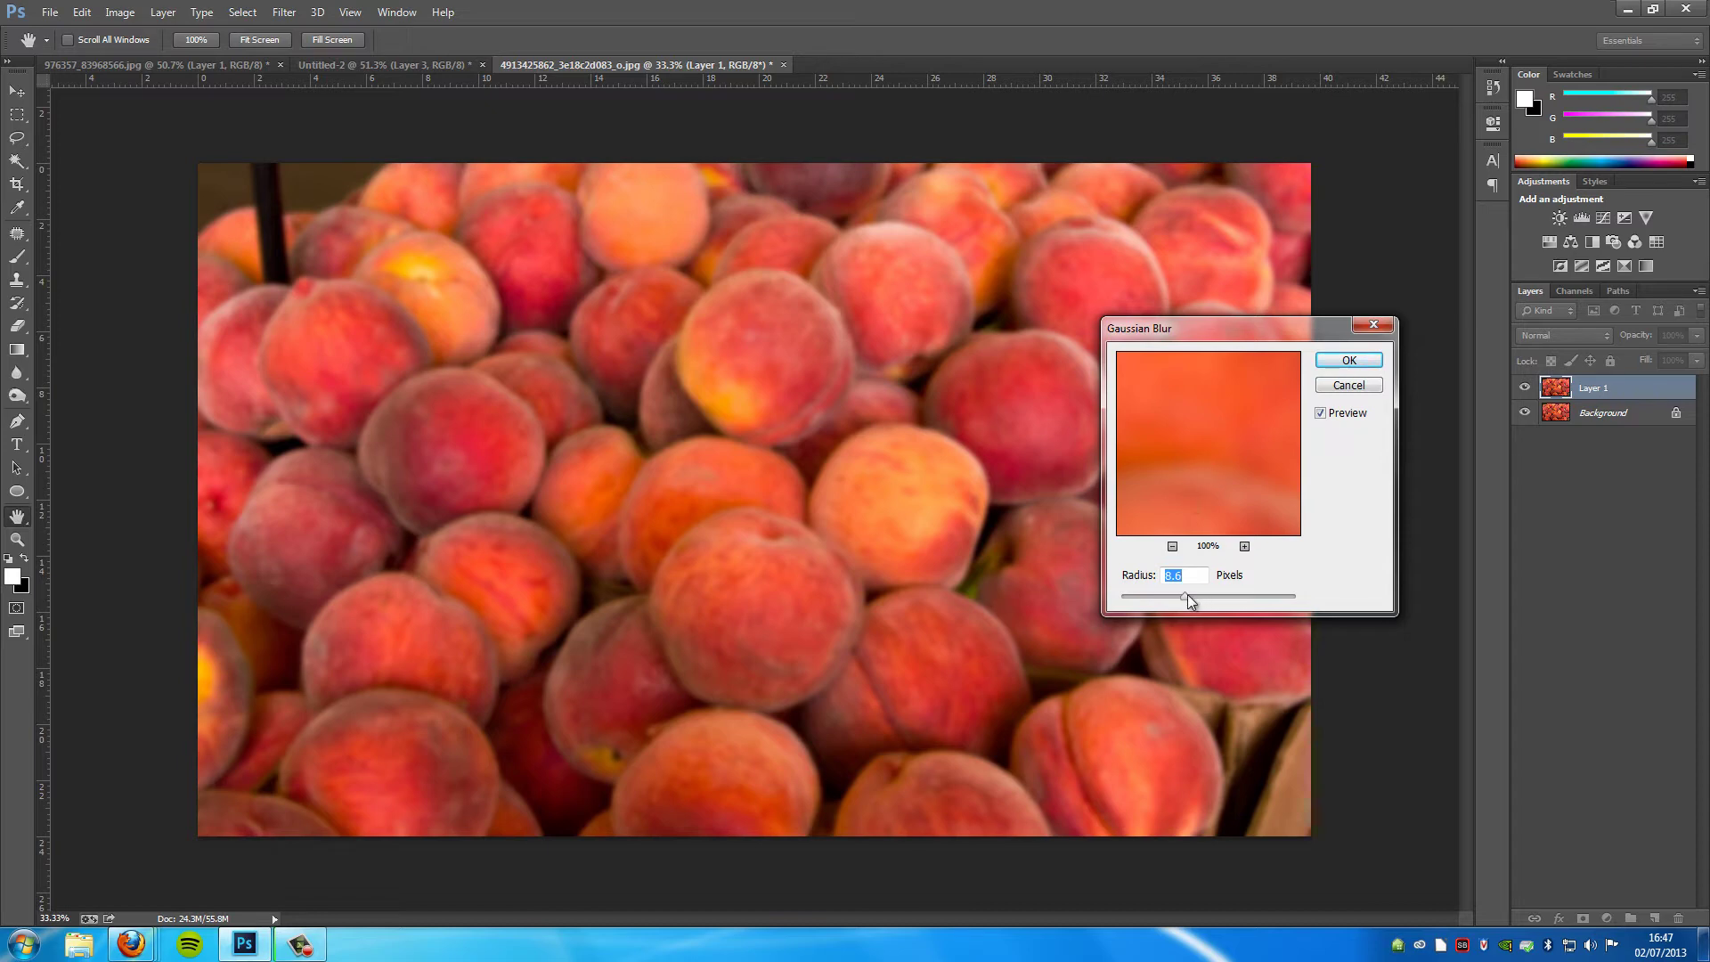
{"action": "left_click_drag", "start_coordinate": [1187, 595], "coordinate": [1194, 593]}
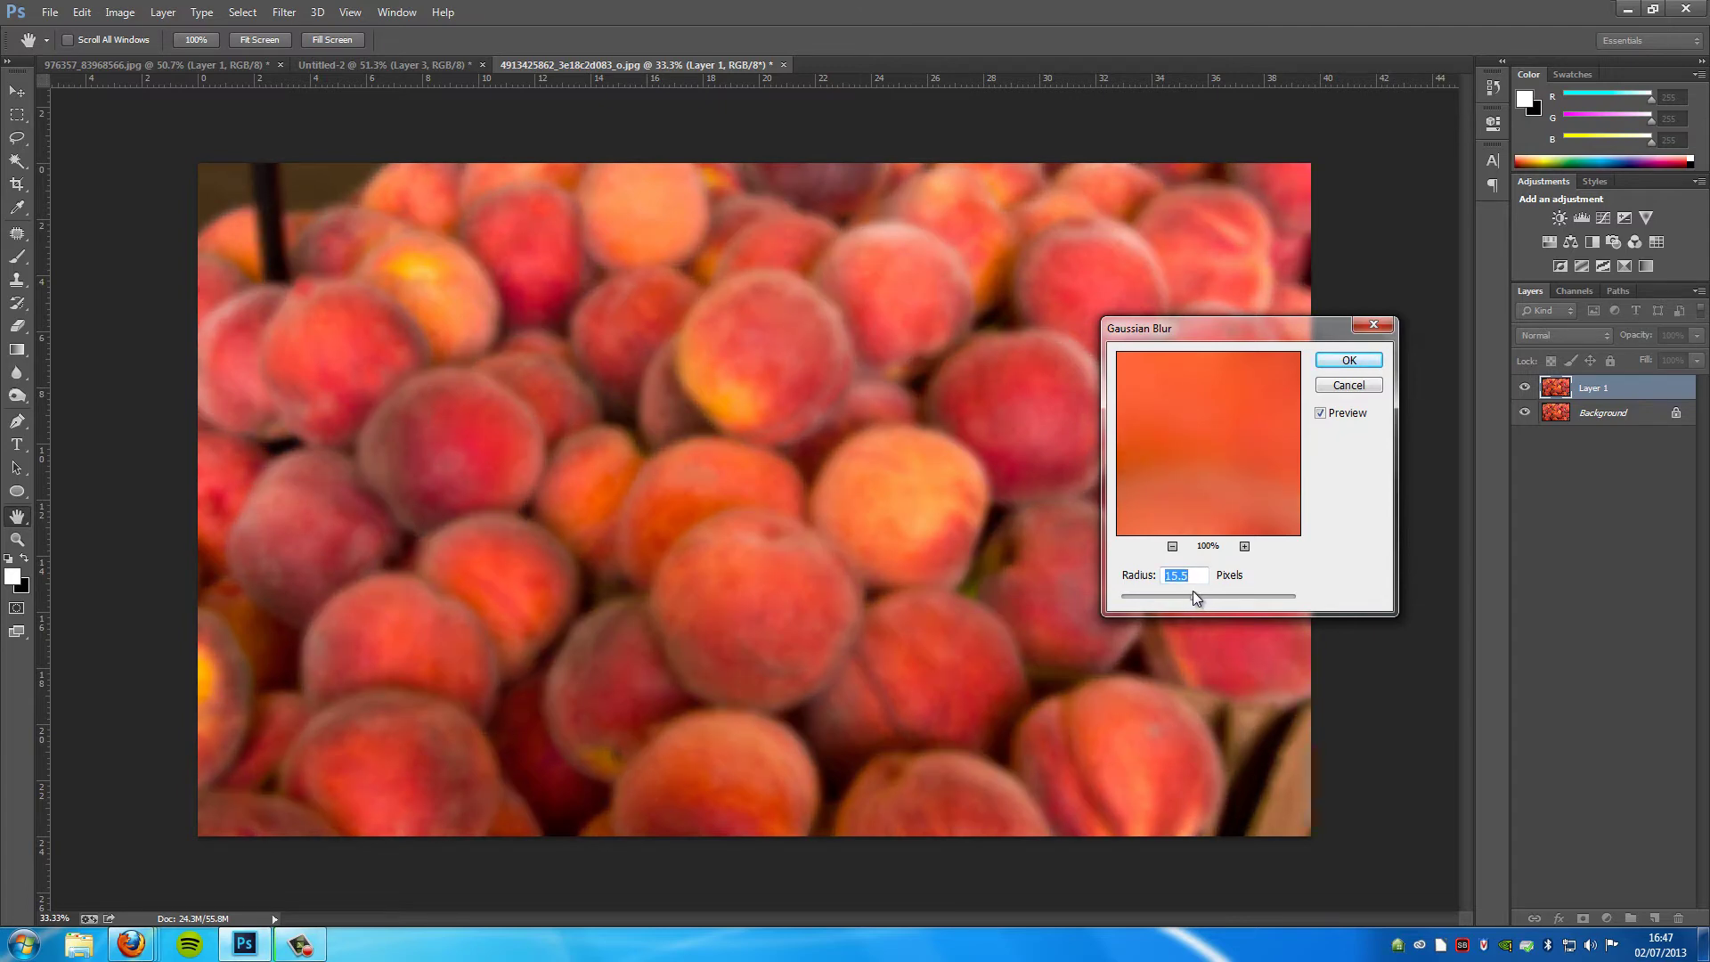
{"action": "left_click_drag", "start_coordinate": [1193, 596], "coordinate": [1190, 597]}
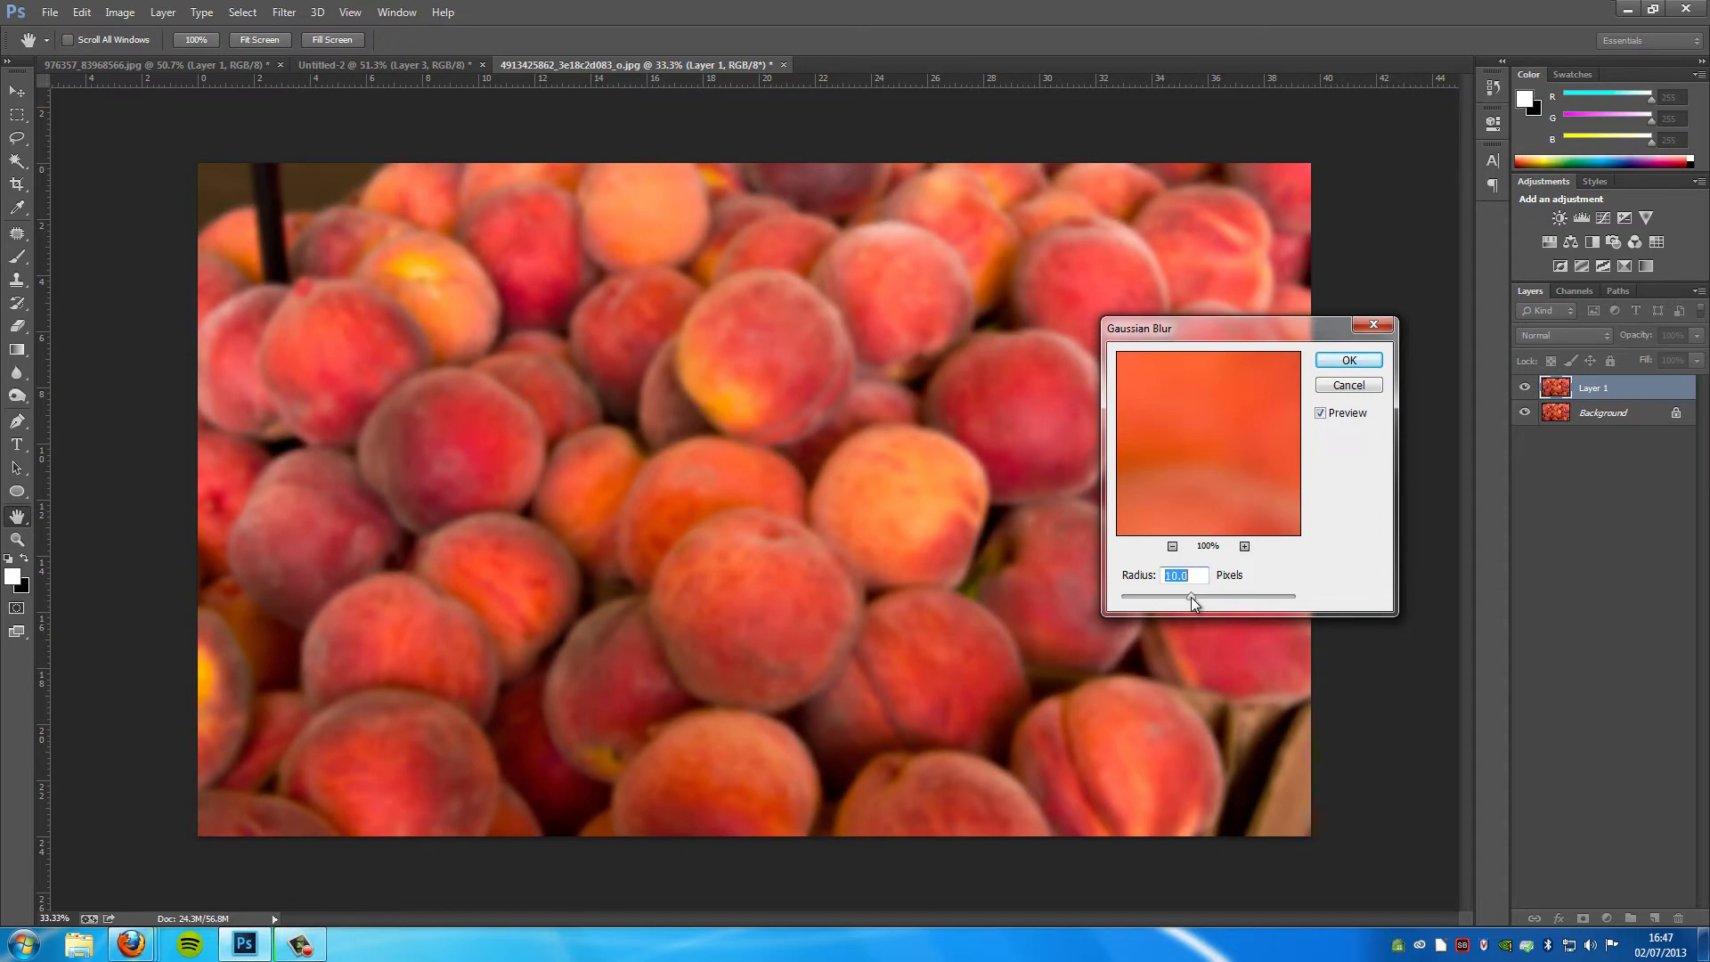
{"action": "left_click", "coordinate": [1348, 360]}
{"action": "key", "text": "g"}
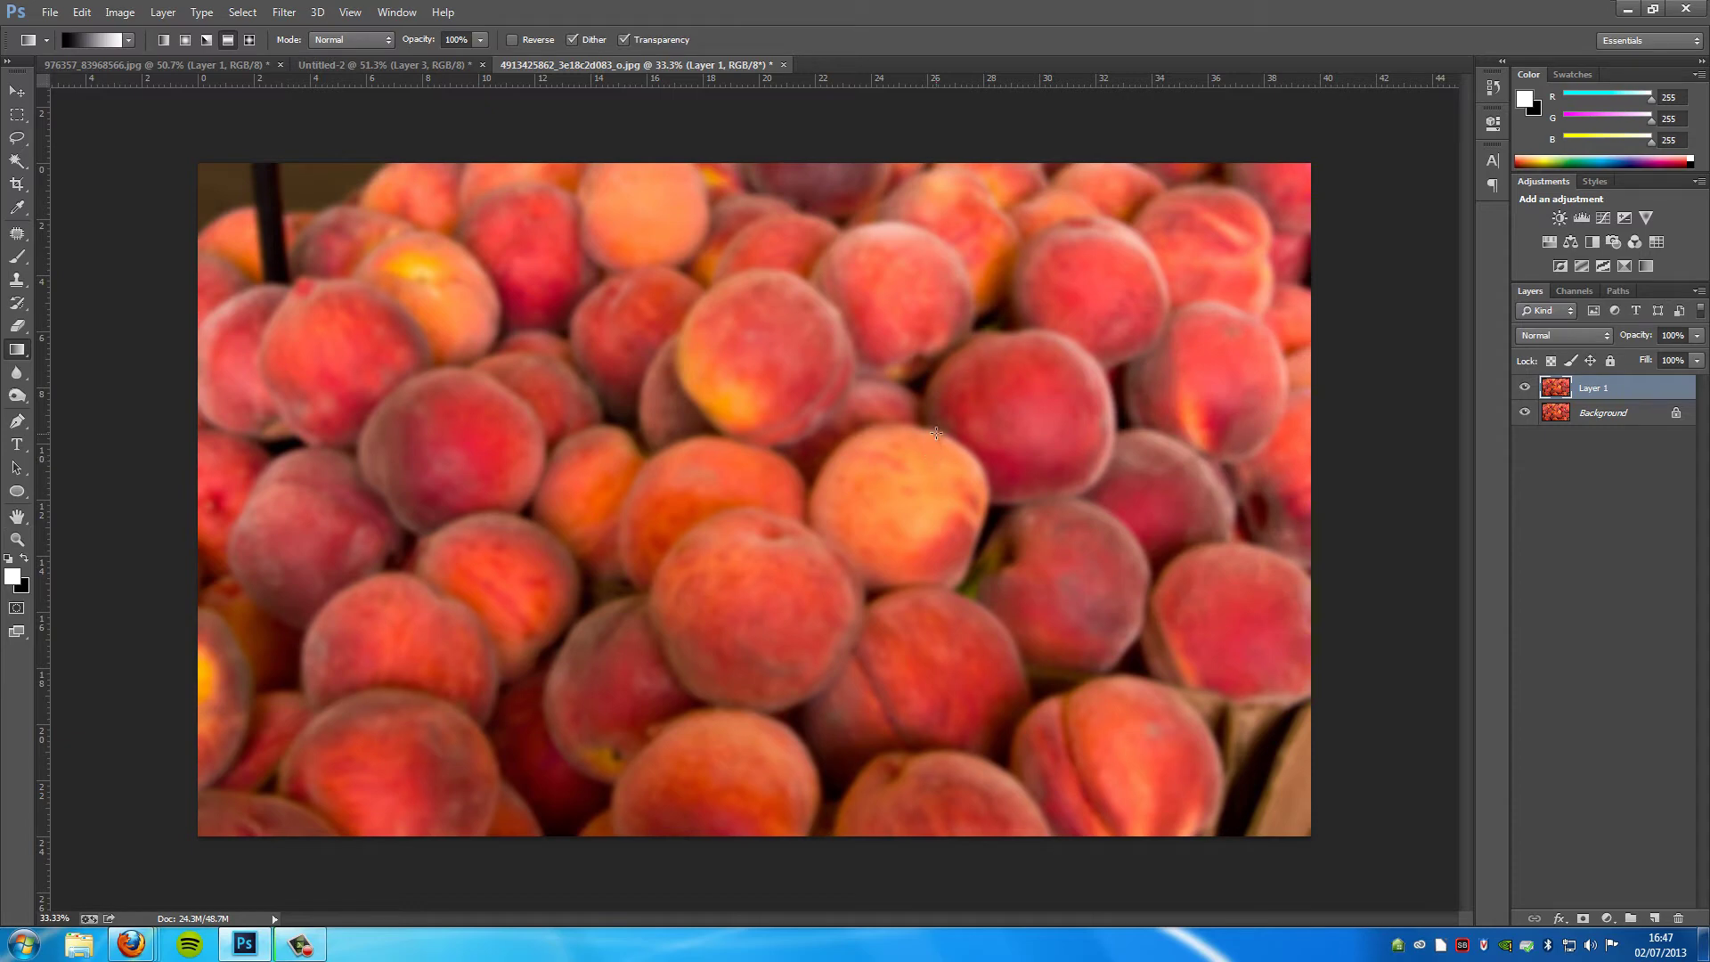
{"action": "left_click", "coordinate": [1583, 918]}
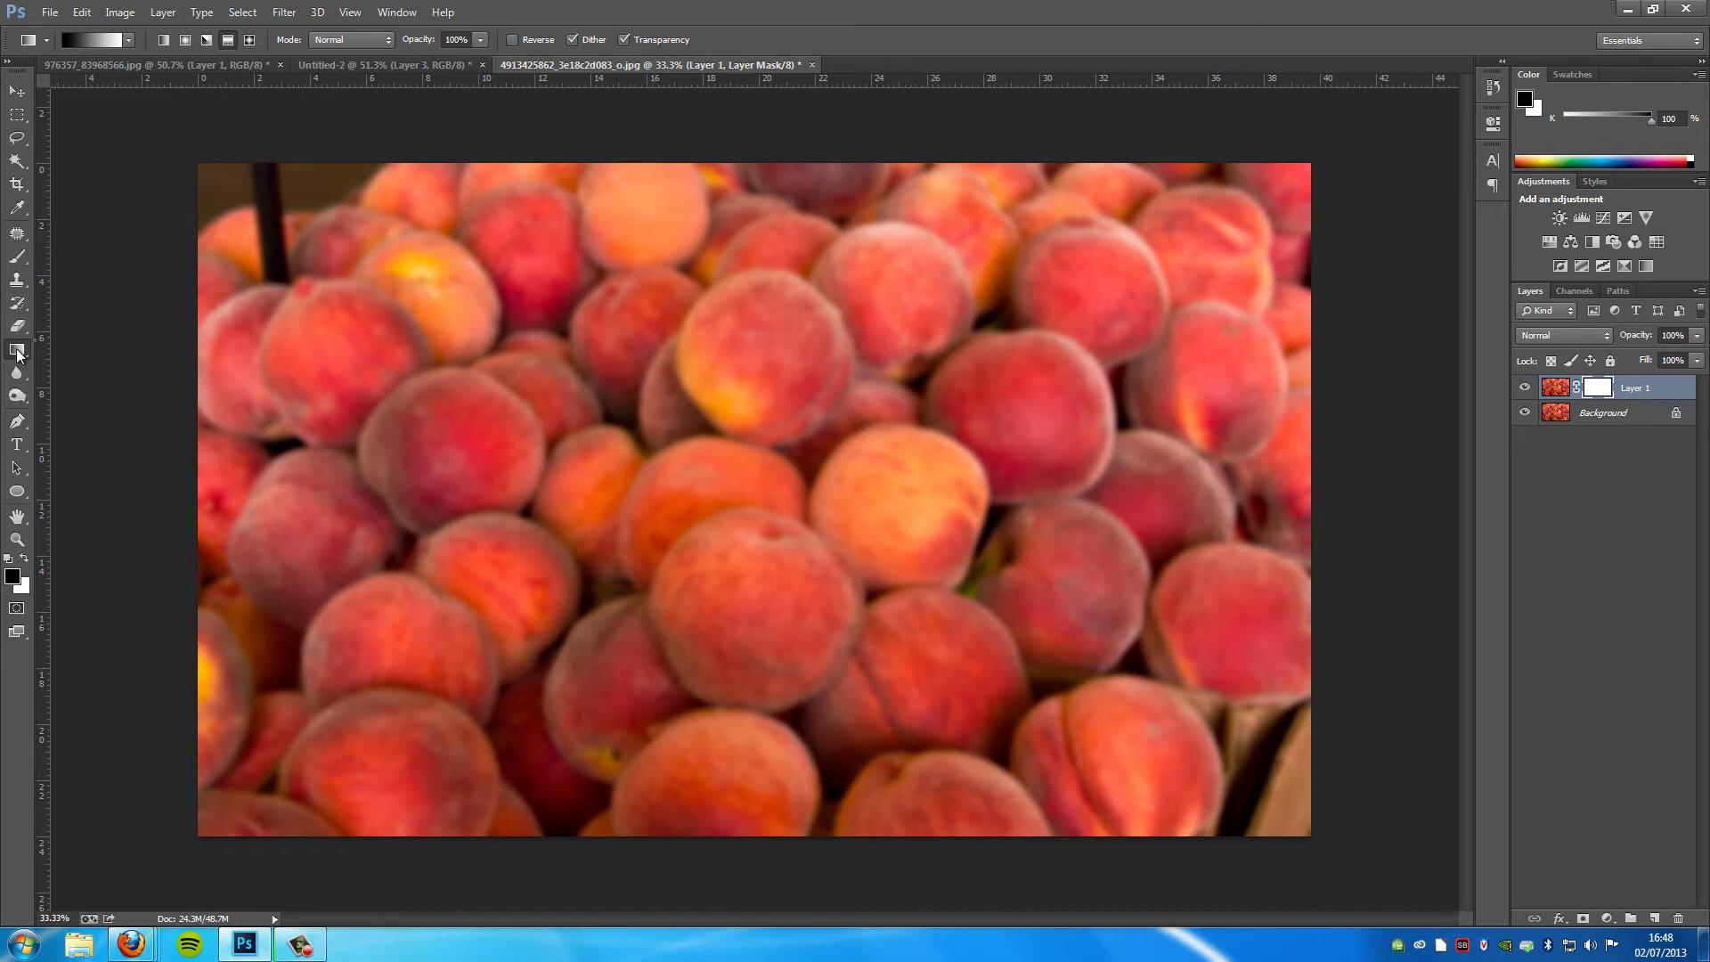
{"action": "right_click", "coordinate": [17, 355]}
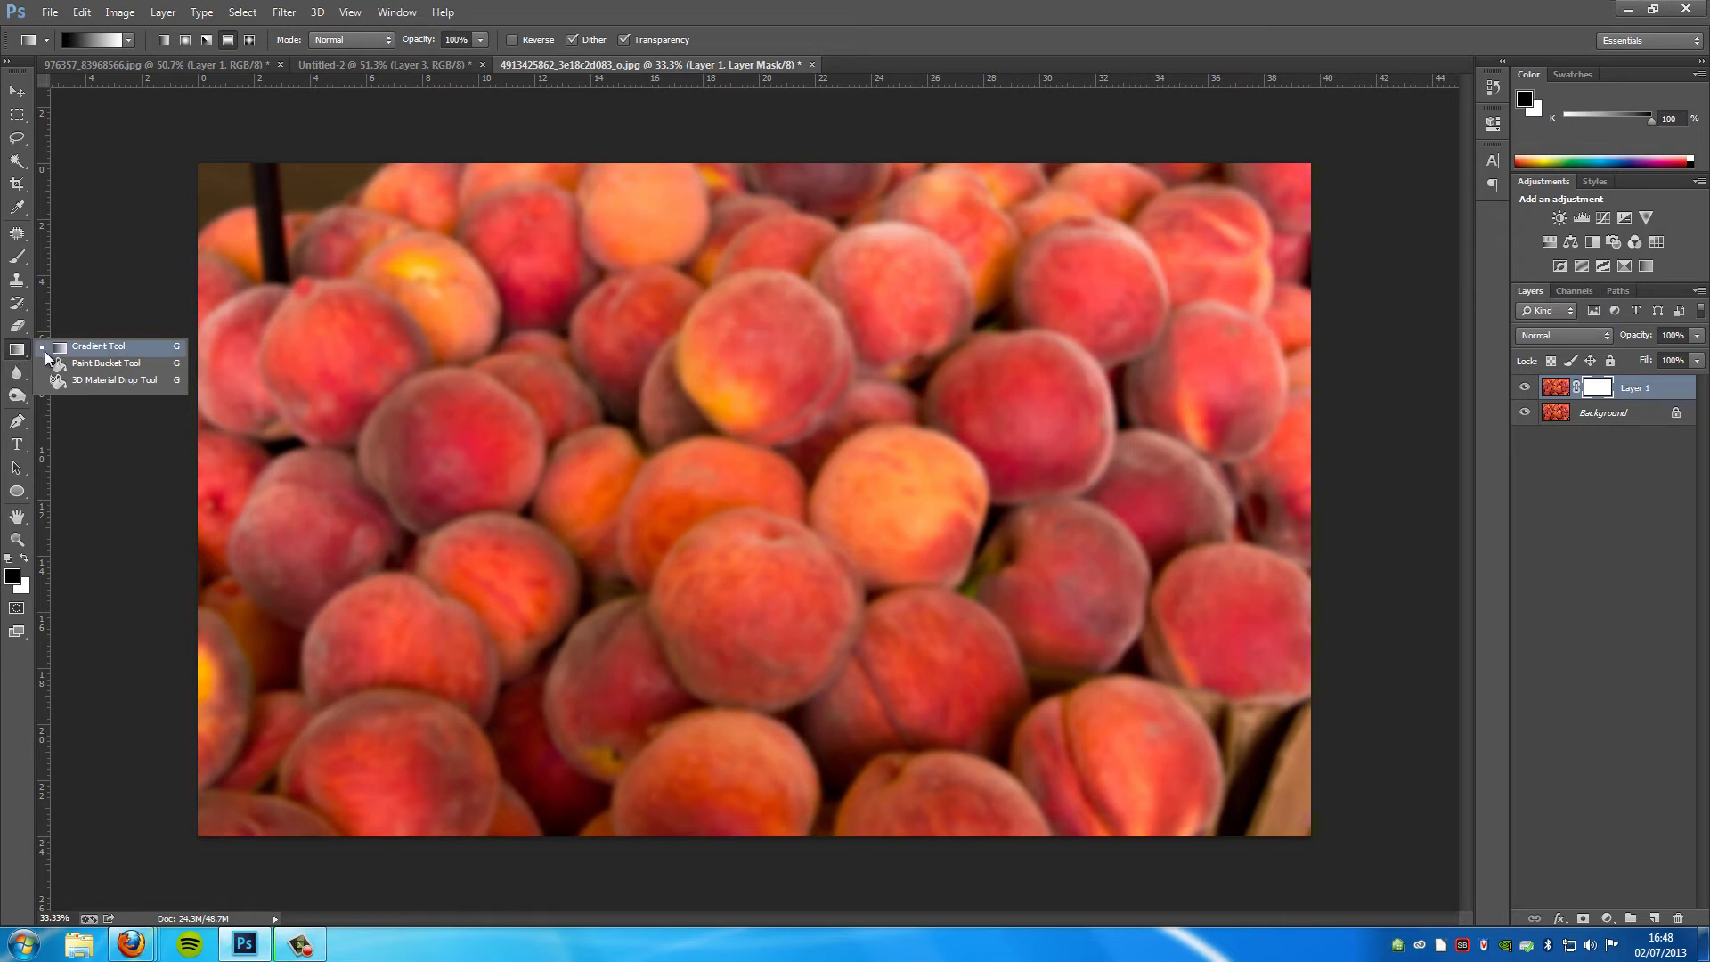
{"action": "left_click", "coordinate": [74, 351]}
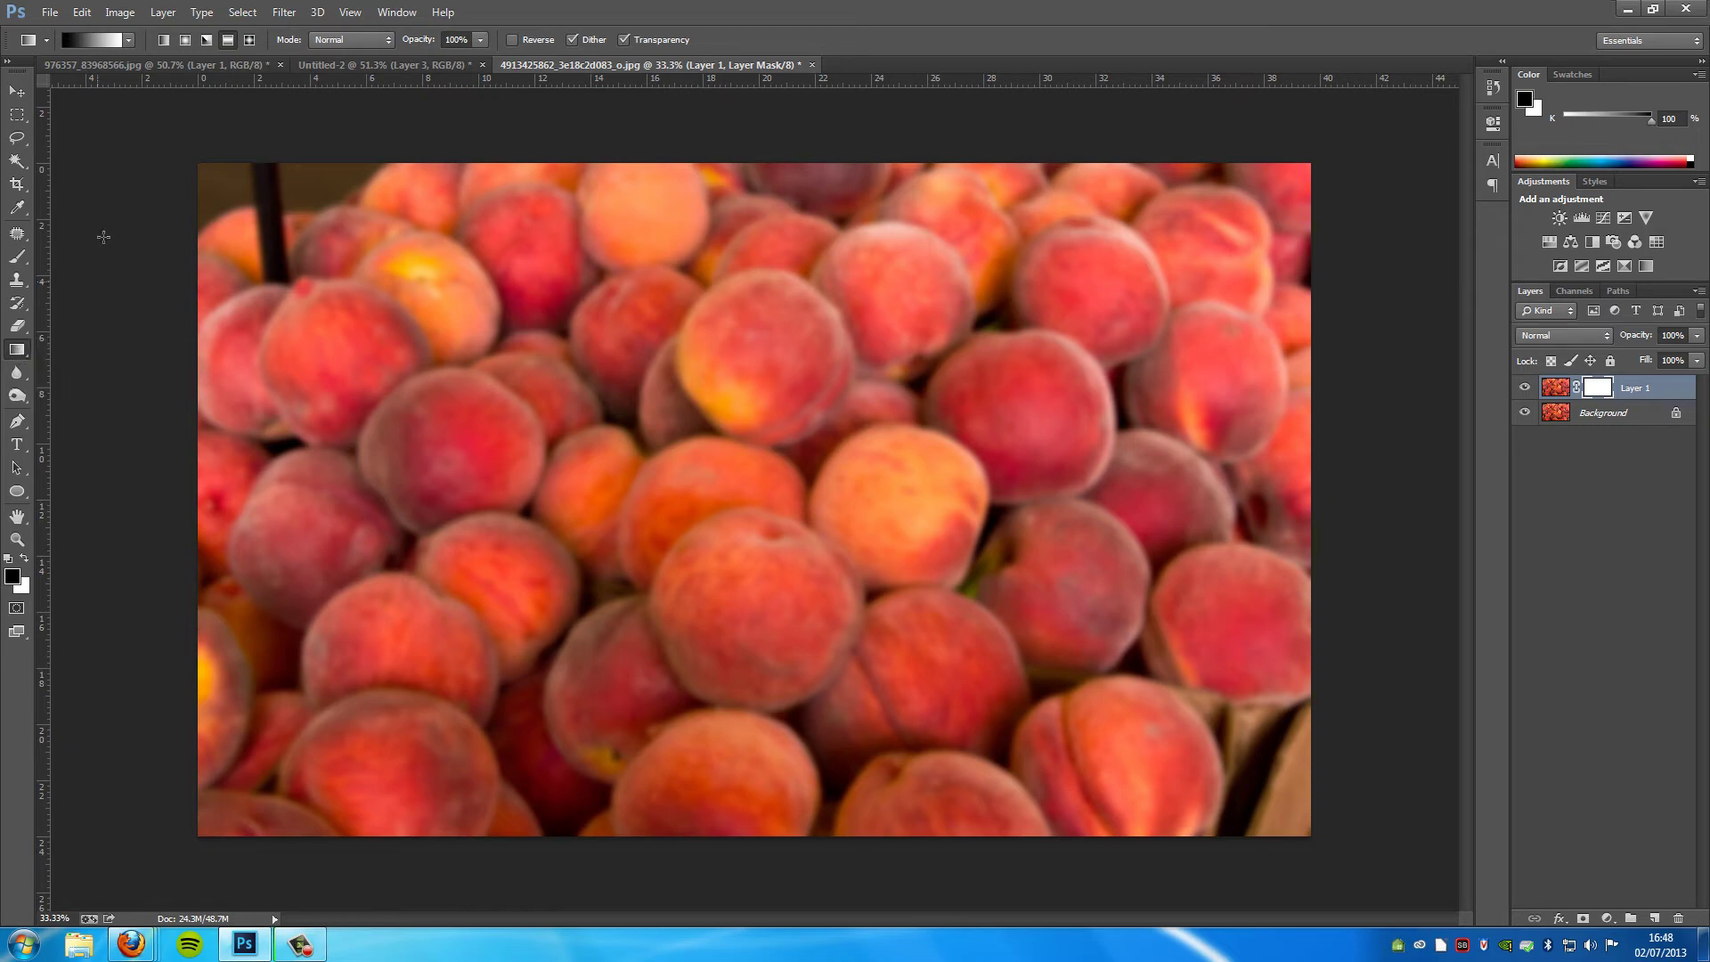
- Load the Black, White preset as the Gradient tool's gradient
{"action": "left_click", "coordinate": [112, 39]}
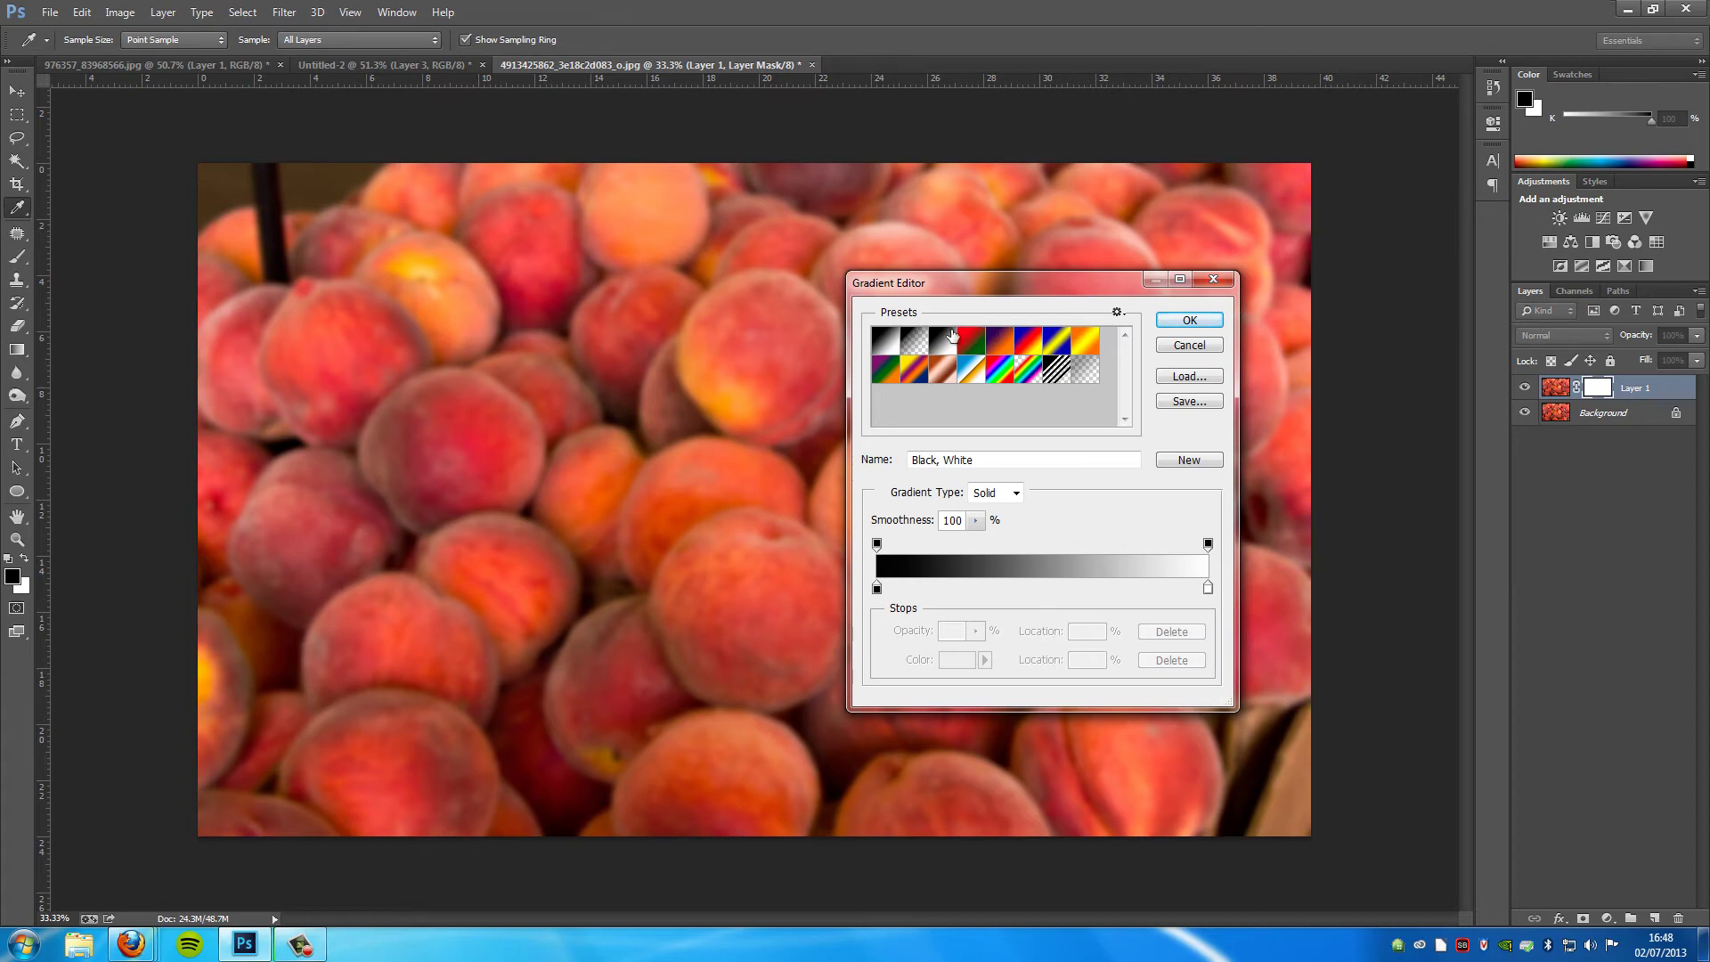
{"action": "left_click", "coordinate": [1190, 321]}
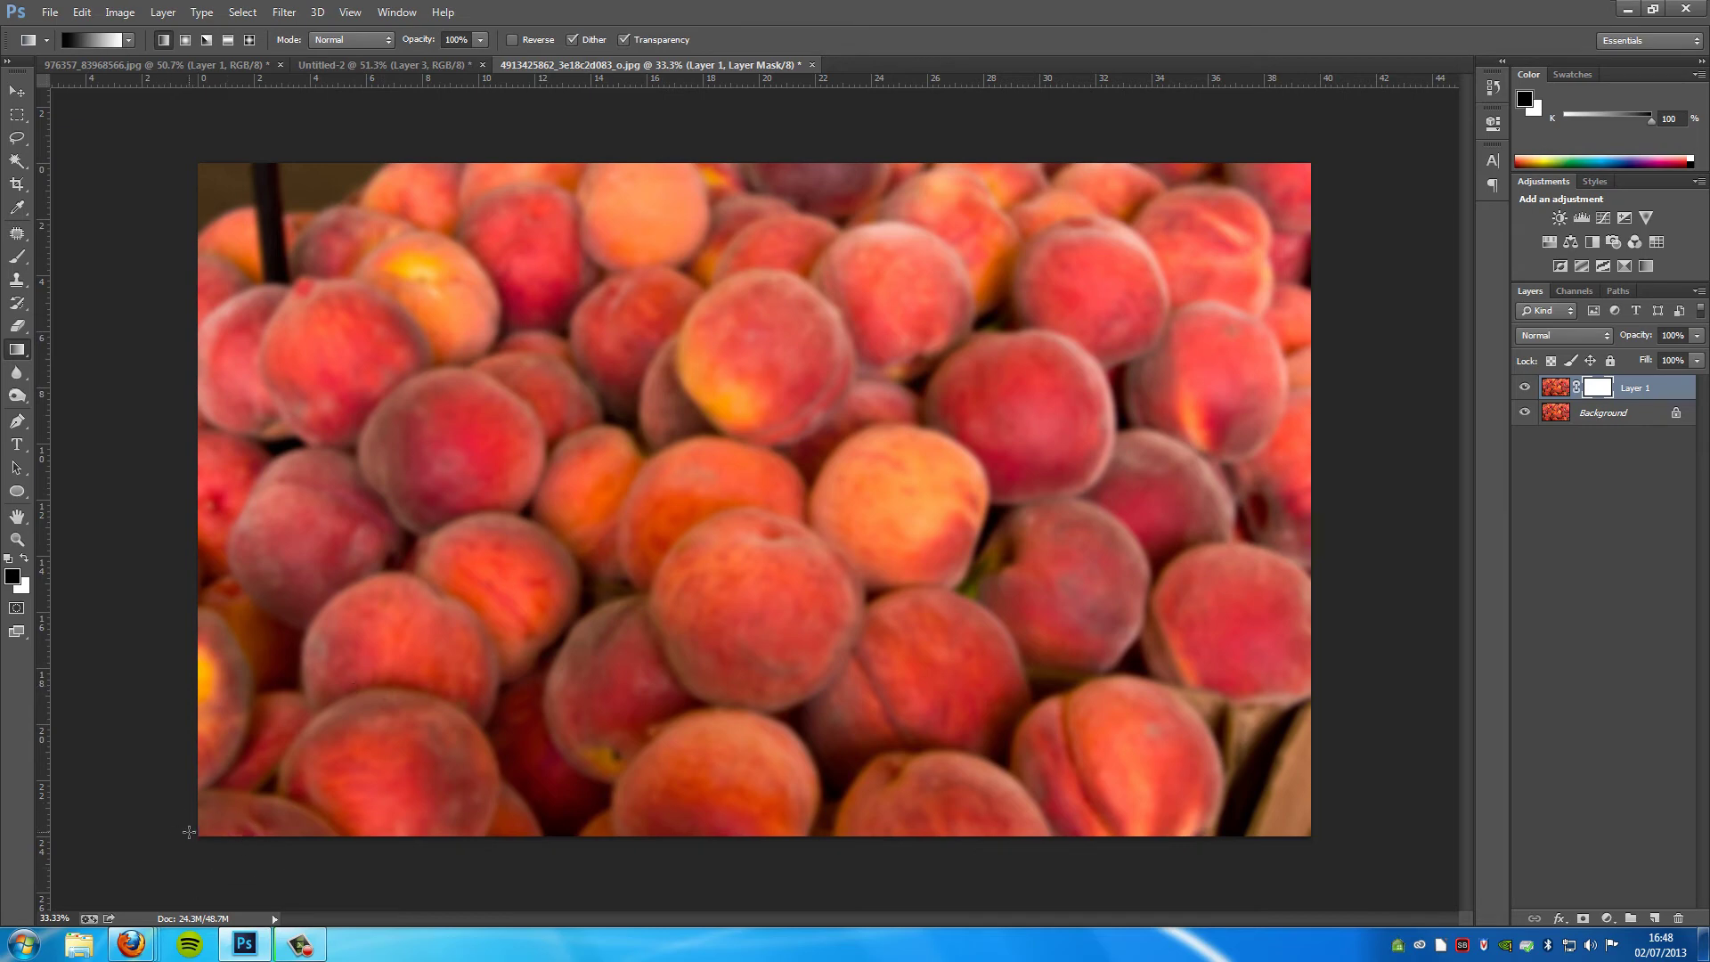
- Draw the mask gradient from the photo's lower-left corner up toward the top-right
{"action": "left_click_drag", "start_coordinate": [190, 838], "coordinate": [615, 513]}
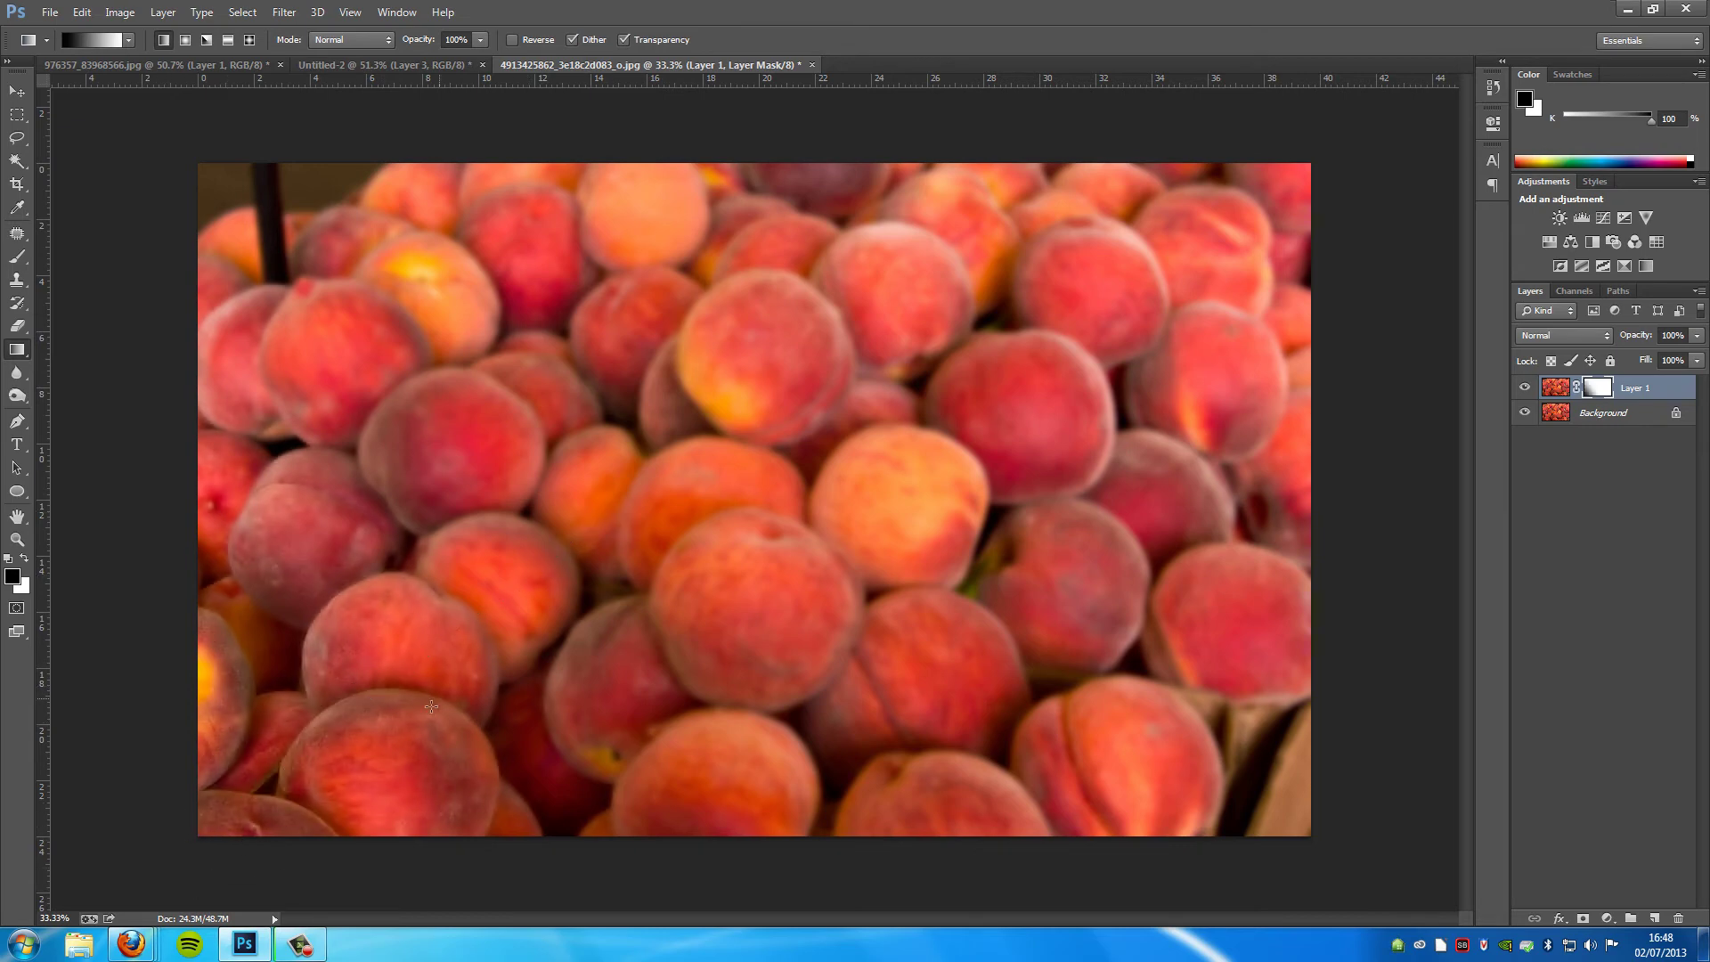